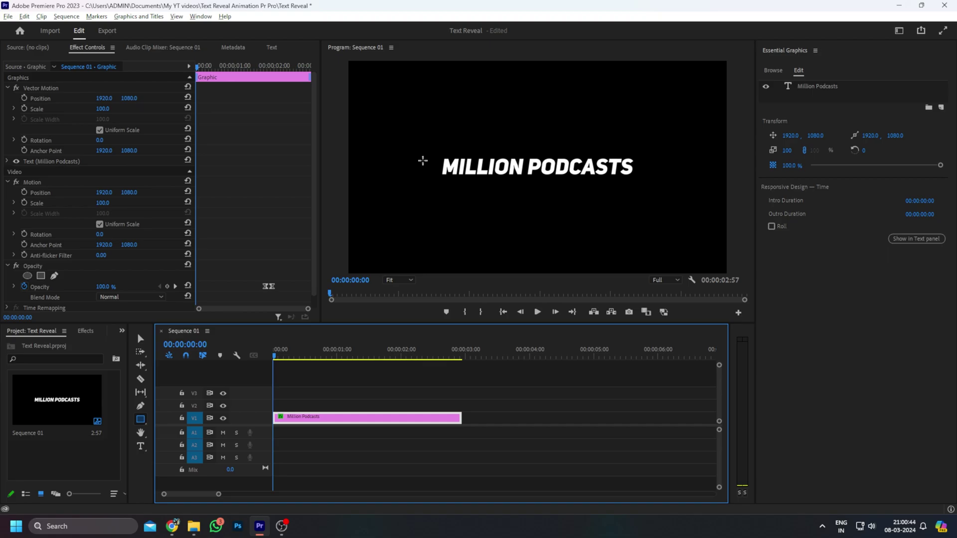
Step: Align the MILLION PODCASTS text to the vertical center of the frame
key(v)
click(530, 173)
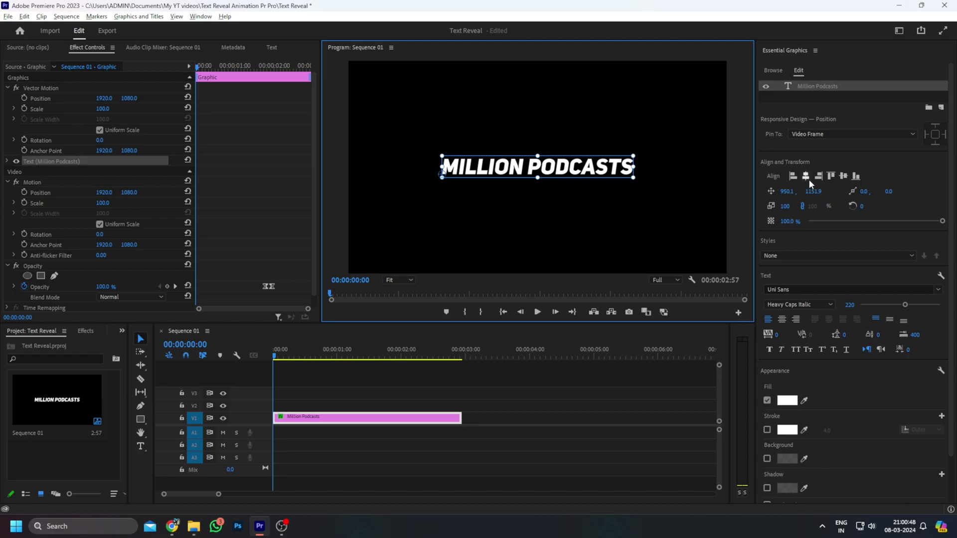
click(810, 180)
click(847, 177)
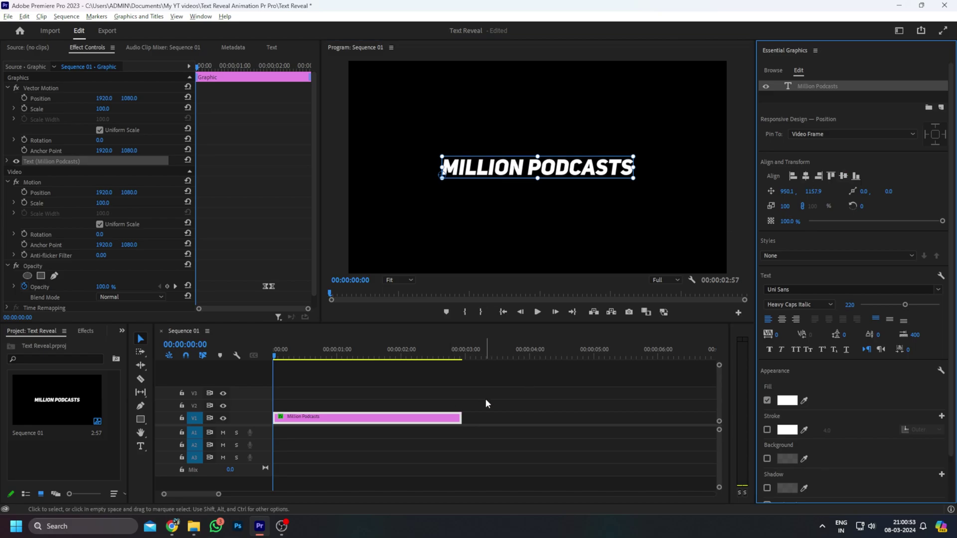
Step: Draw a yellow rectangle bar just right of the MILLION PODCASTS text
click(40, 287)
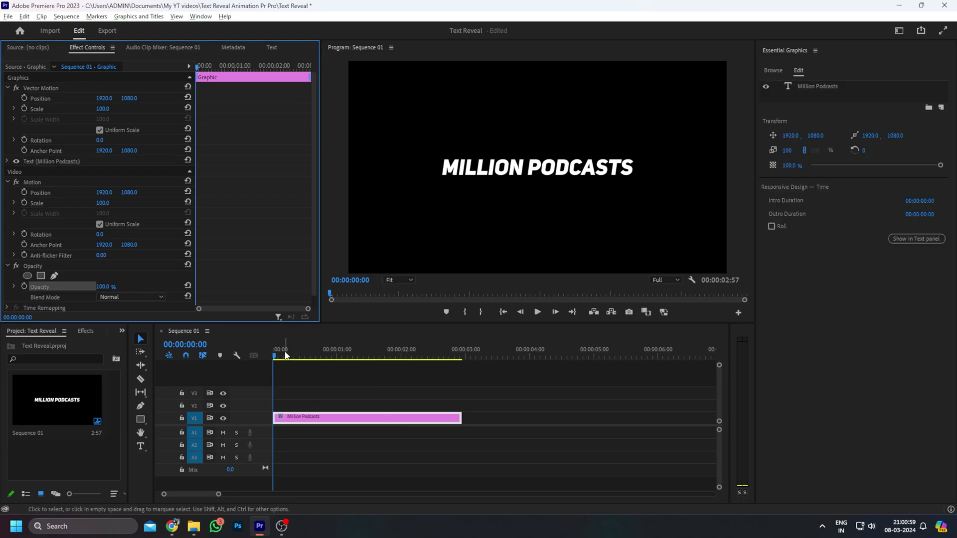
mouse_move(287, 349)
mouse_down()
mouse_move(381, 350)
mouse_move(273, 351)
mouse_up()
click(141, 420)
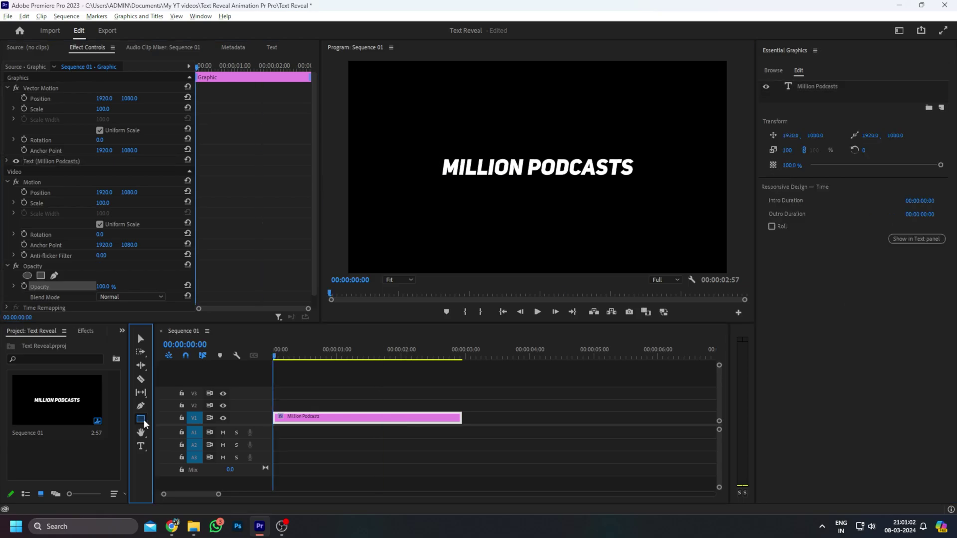
drag(636, 156, 644, 184)
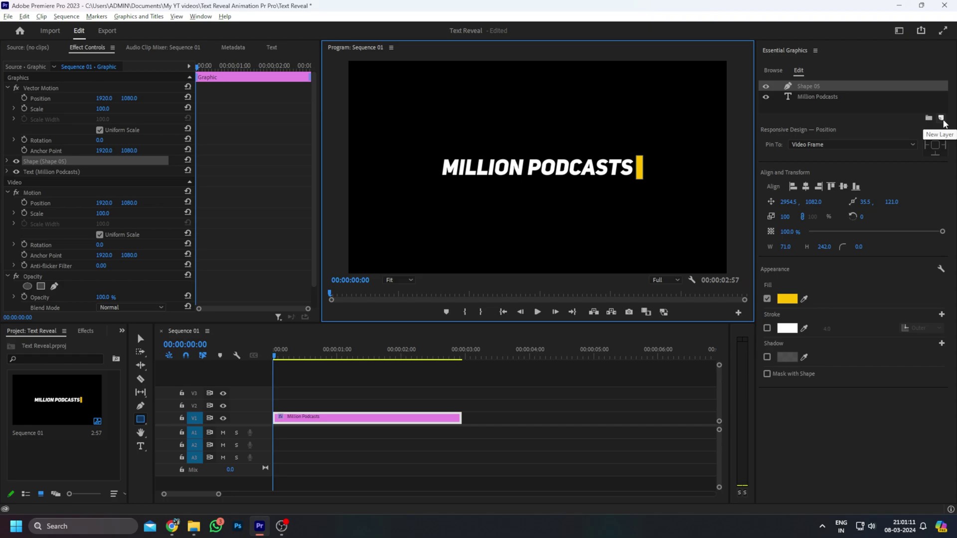
Step: Stretch the bar's height to 278, zoom the monitor to 25%, and reposition its anchor point
click(942, 118)
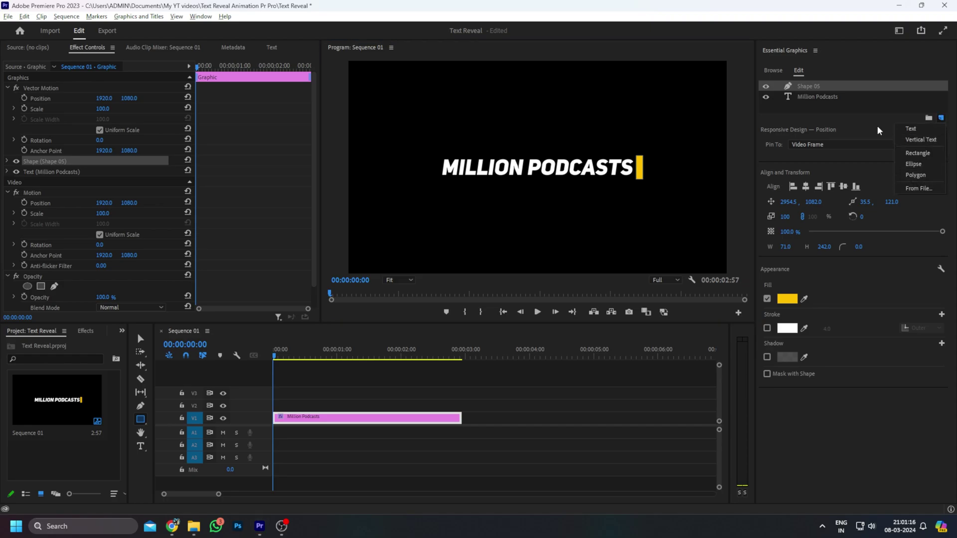
key(v)
drag(640, 155, 640, 151)
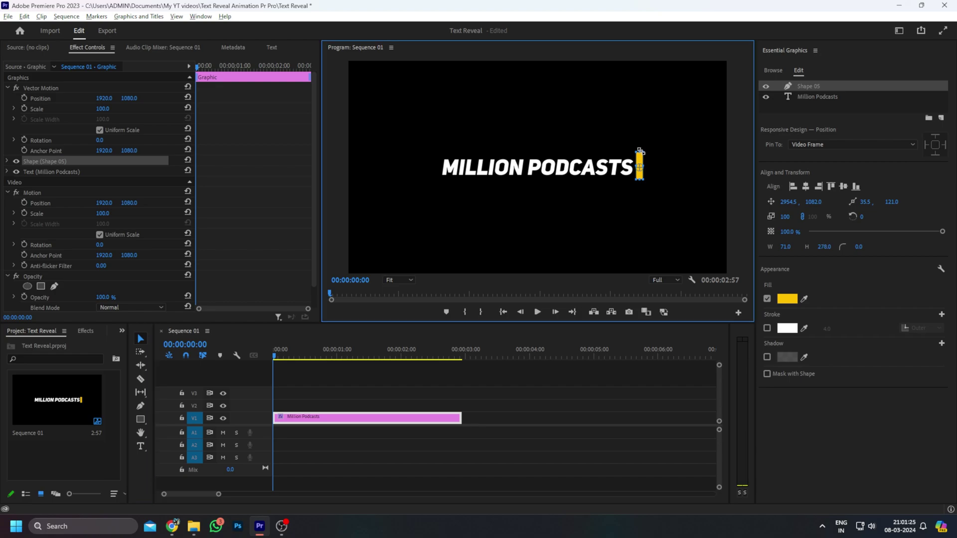
click(401, 280)
click(404, 313)
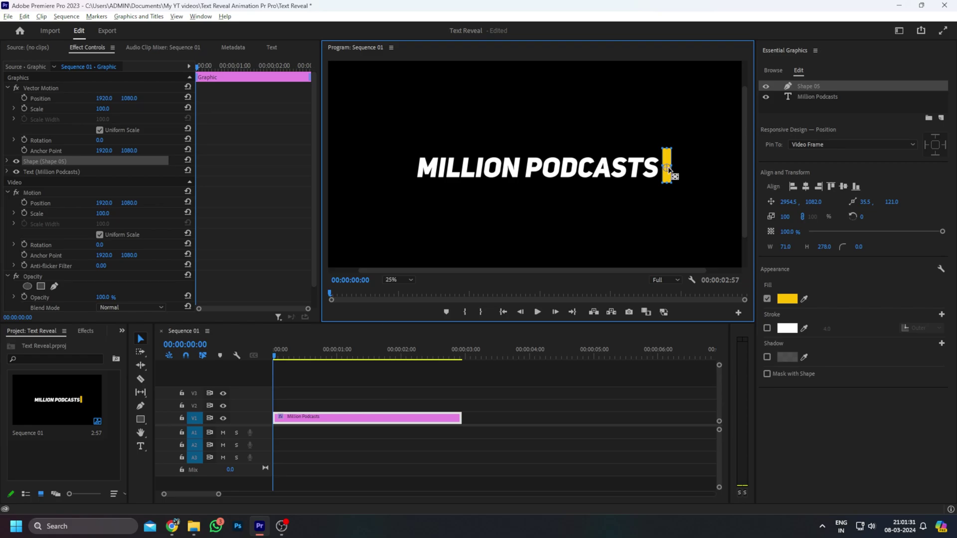
drag(668, 169, 671, 166)
Step: Rename the Shape 05 layer to 'Rectangle'
click(545, 381)
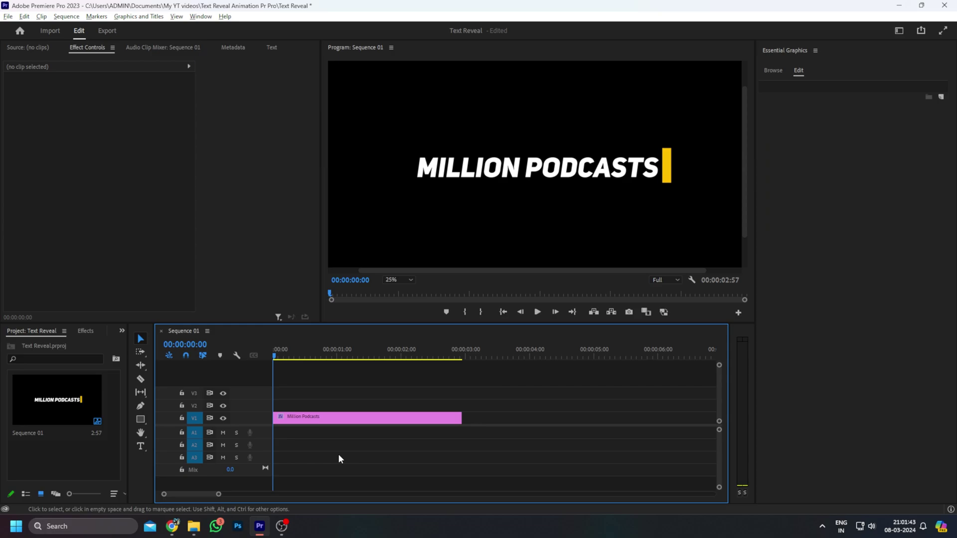
click(359, 418)
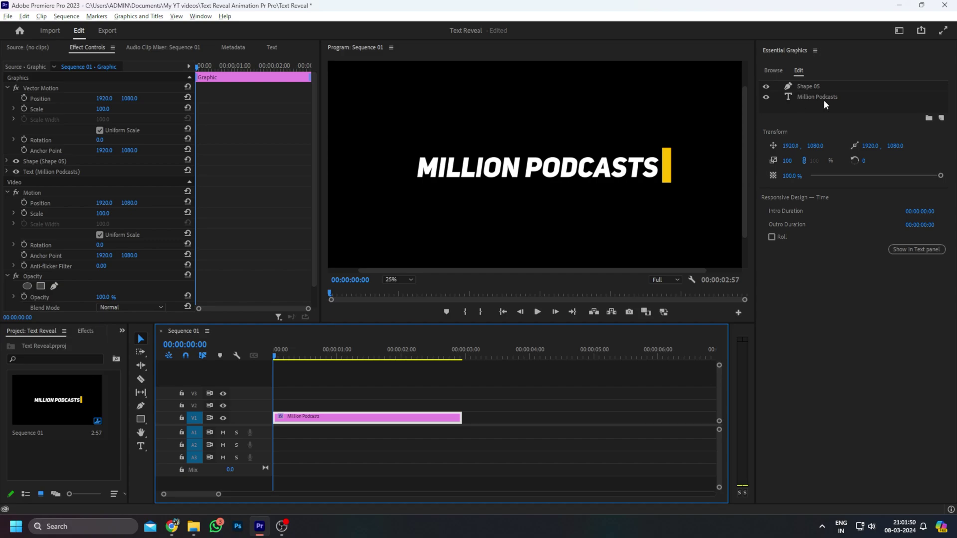
click(808, 86)
double_click(808, 86)
text(Rectangle)
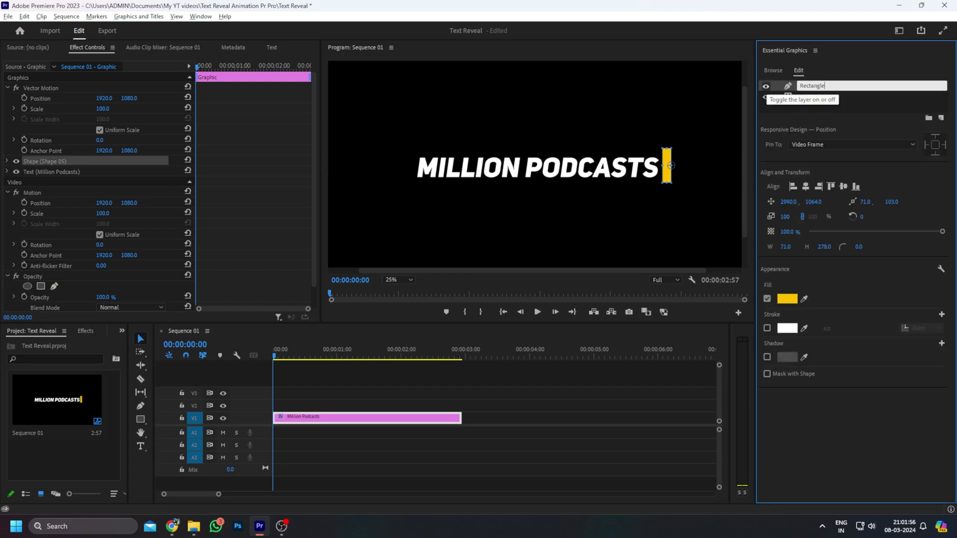
key(Return)
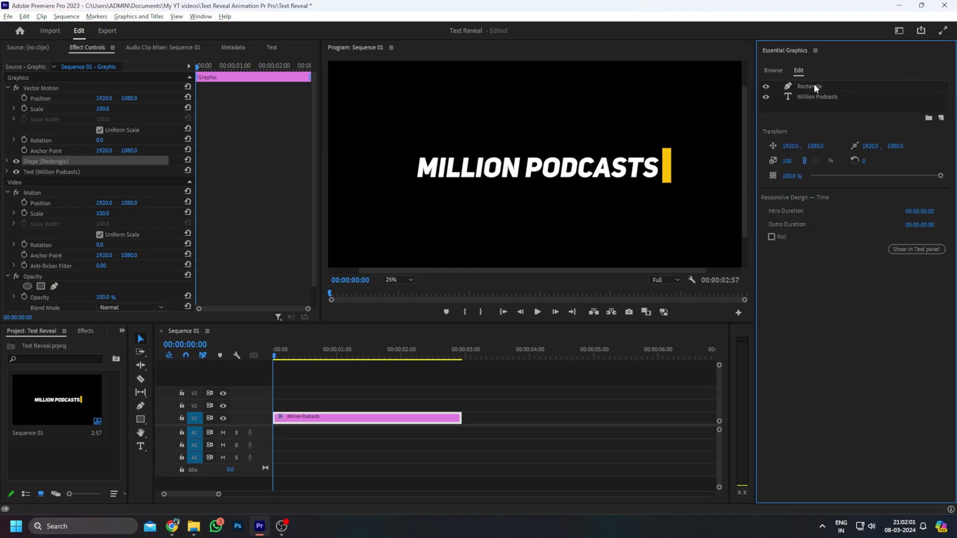
Step: Duplicate the Rectangle layer and name the copy 'Mask'
key(ctrl+c)
key(ctrl+v)
double_click(825, 97)
text(Mask)
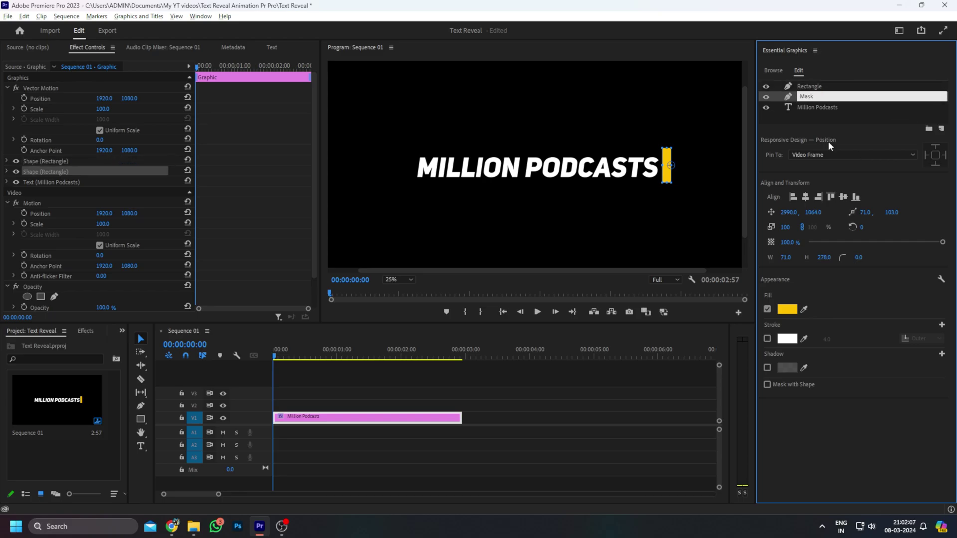
Step: Enable Mask with Shape and Invert on the Mask layer, widening it over the text
key(Return)
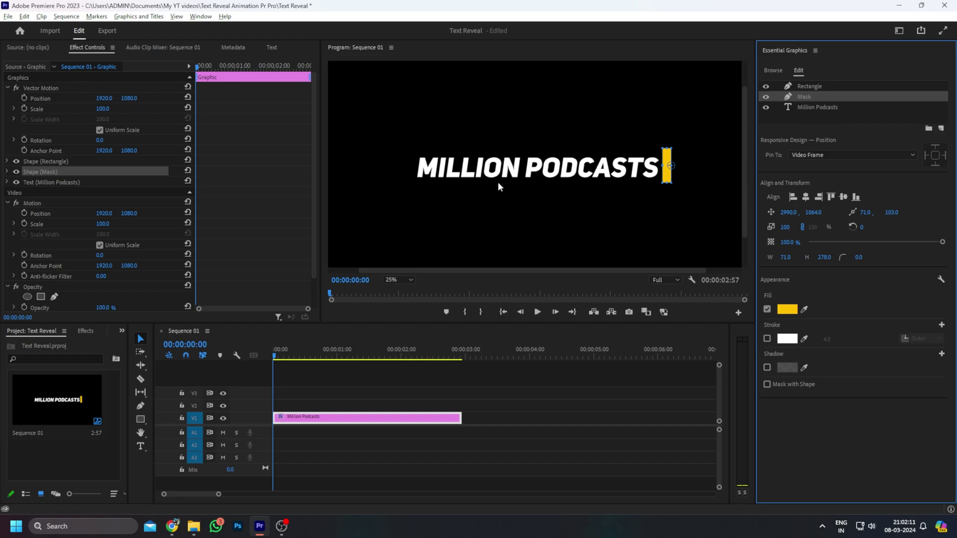
click(767, 384)
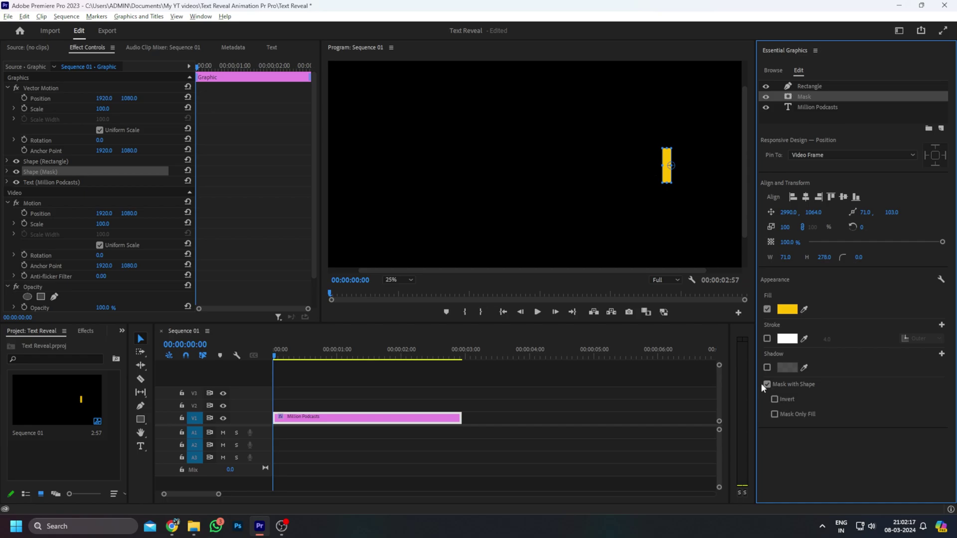
click(774, 399)
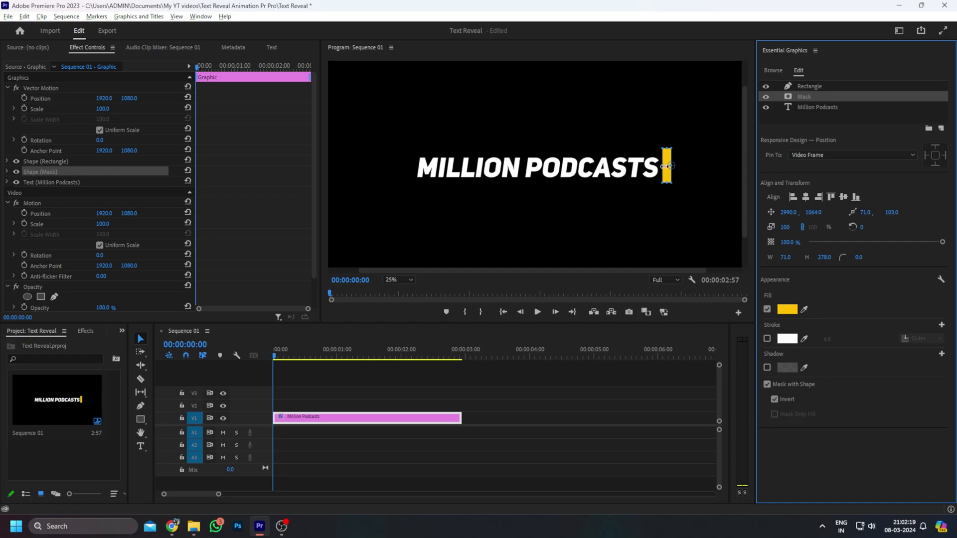
mouse_move(662, 165)
mouse_down()
mouse_move(374, 170)
mouse_move(661, 170)
mouse_up()
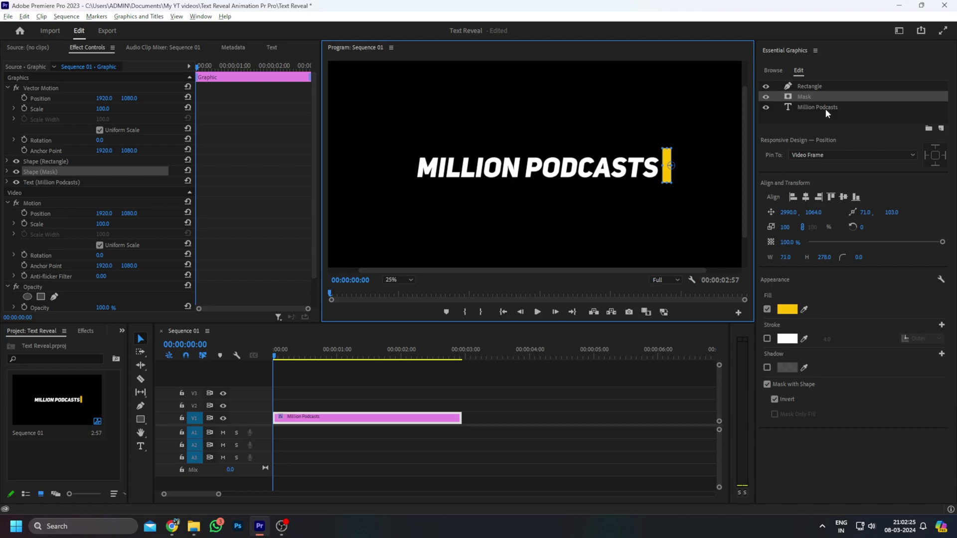
click(809, 87)
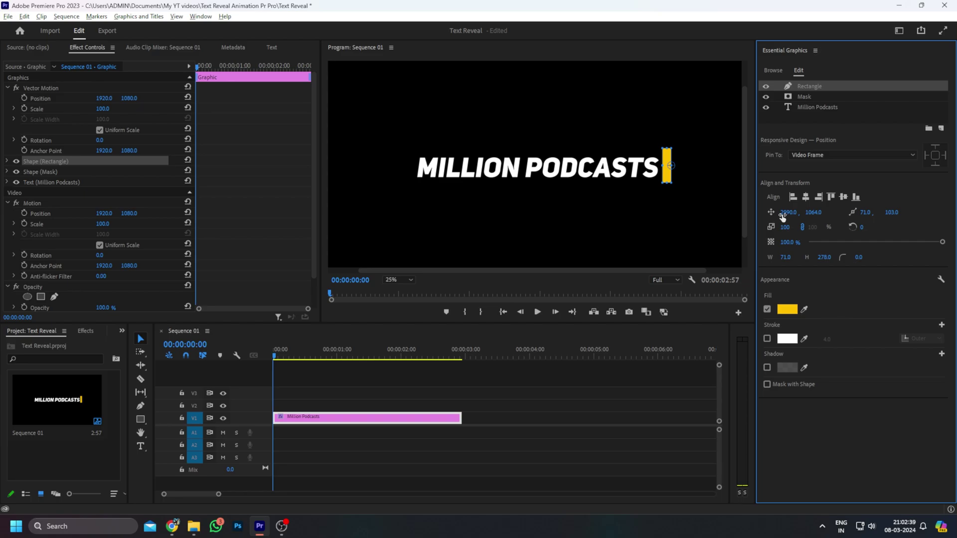
click(804, 96)
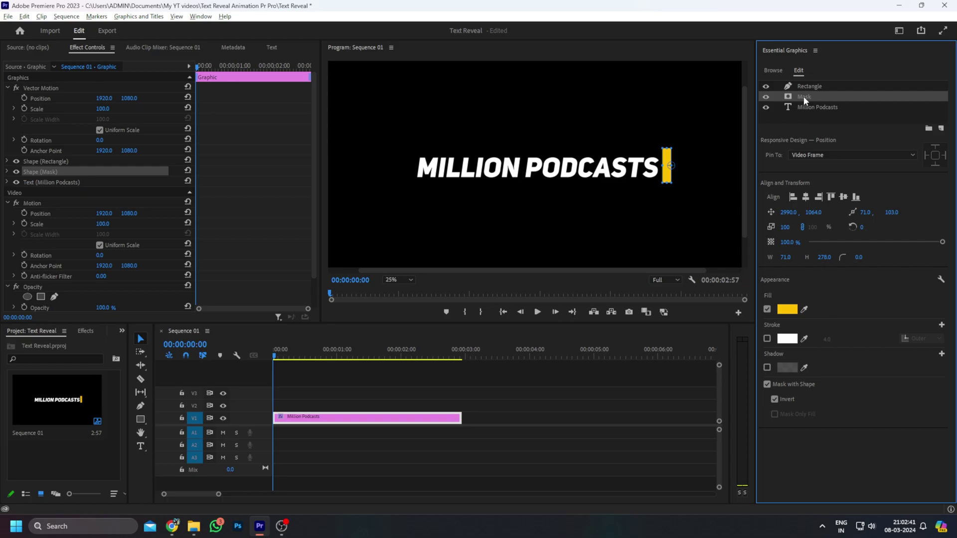
Step: Pin the Mask layer to the Rectangle layer on all four edges
click(803, 87)
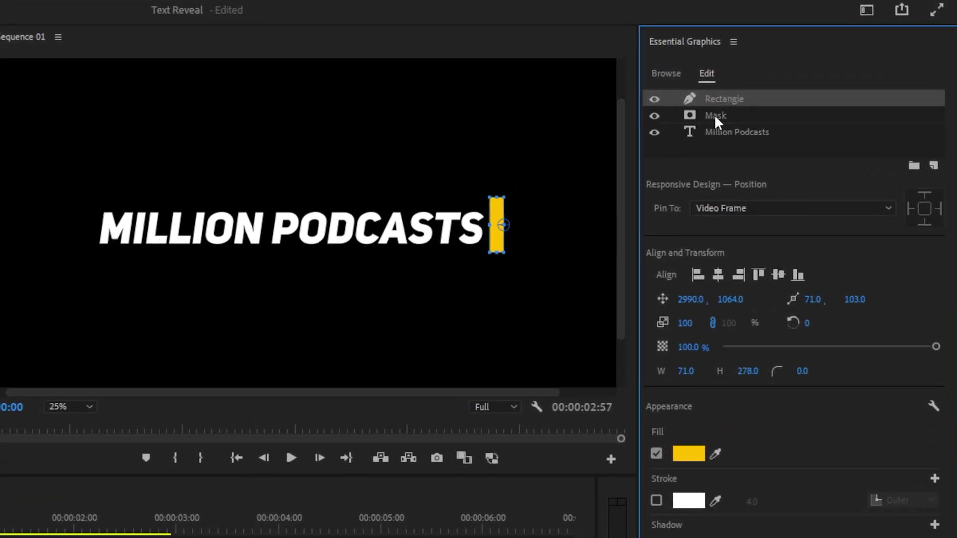
click(803, 97)
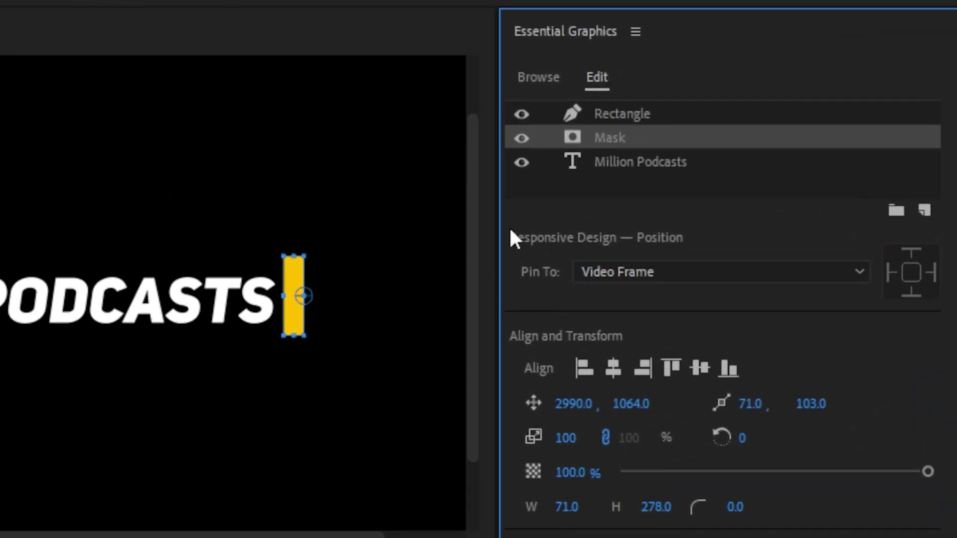
click(624, 272)
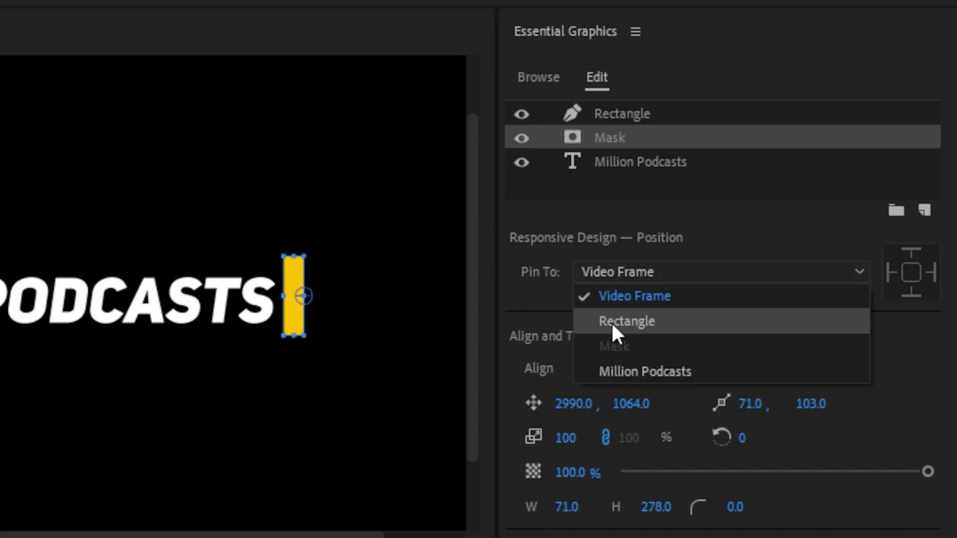
click(656, 321)
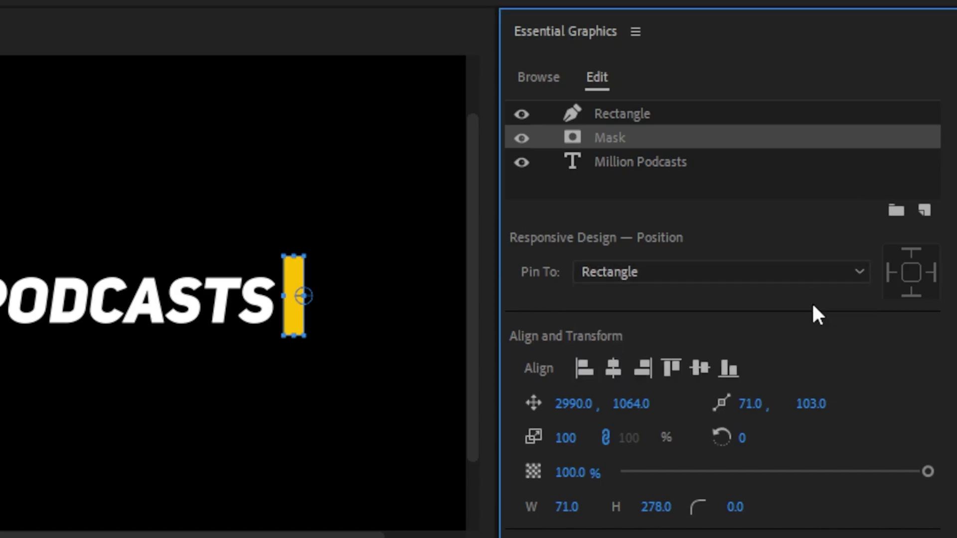
click(911, 277)
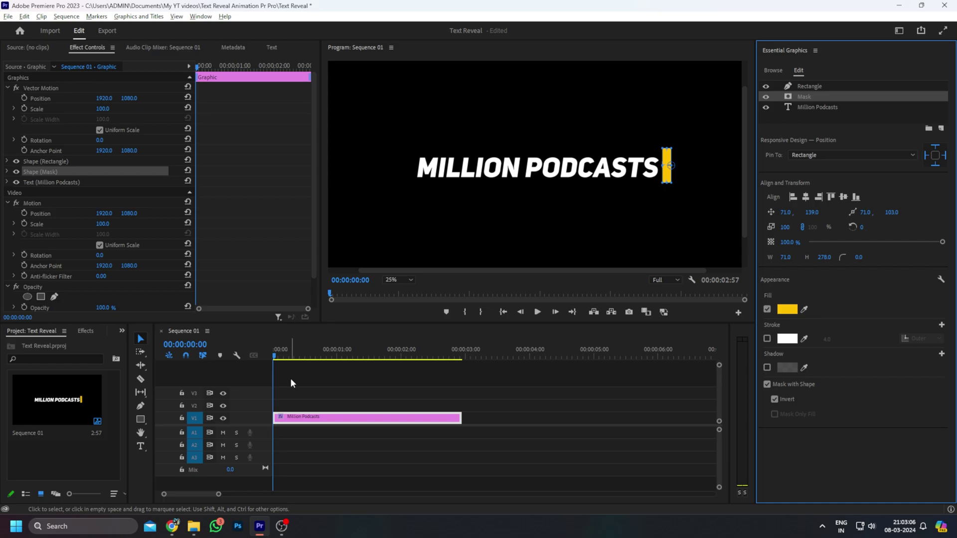
Step: Zoom the timeline to fit the Million Podcasts clip across the track width
key(backslash)
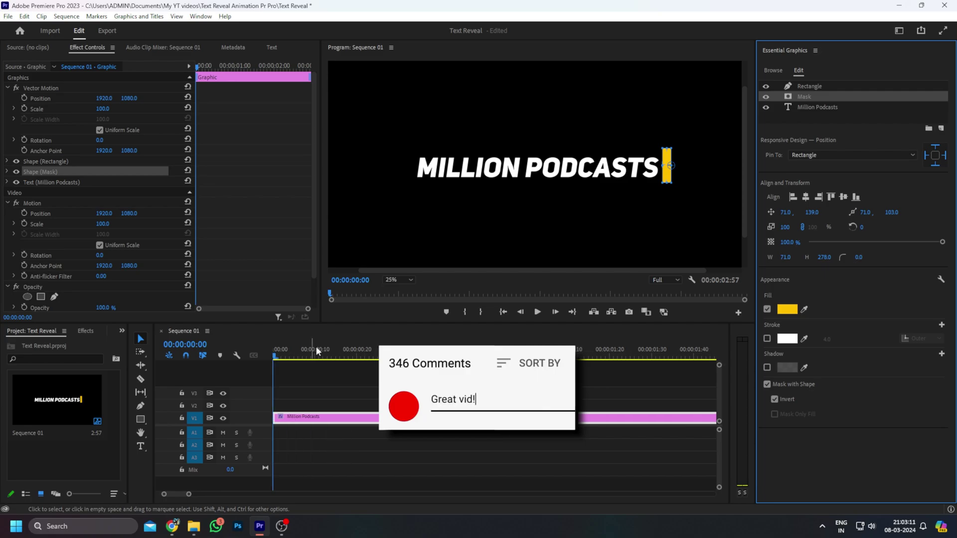
scroll(315, 350, up, 1)
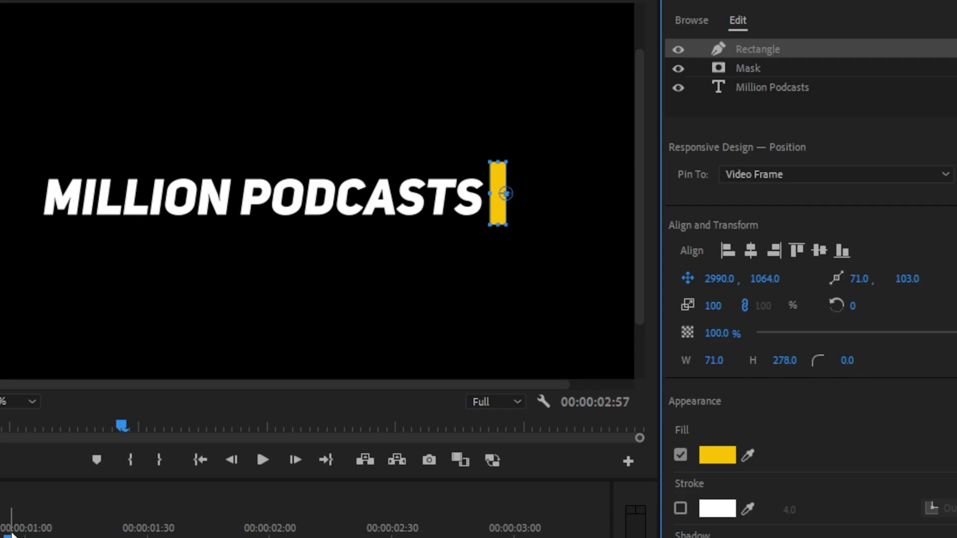
Step: Turn on Position keyframing for the Rectangle layer at 2990, 1064
click(11, 534)
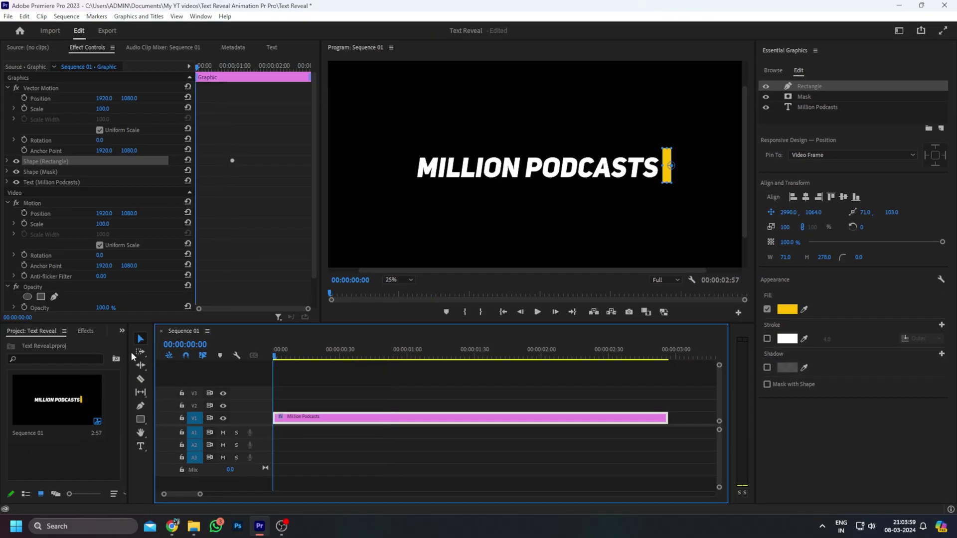
click(804, 97)
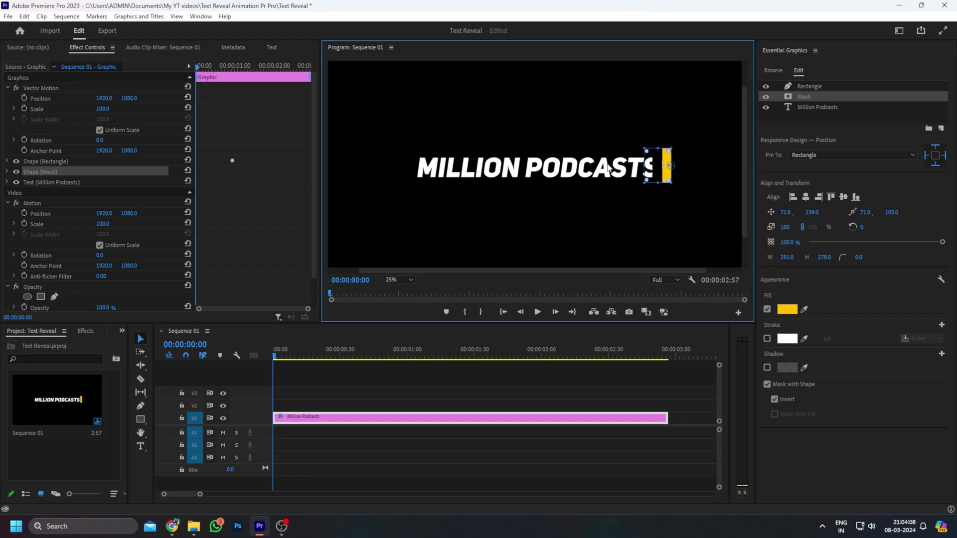
click(810, 86)
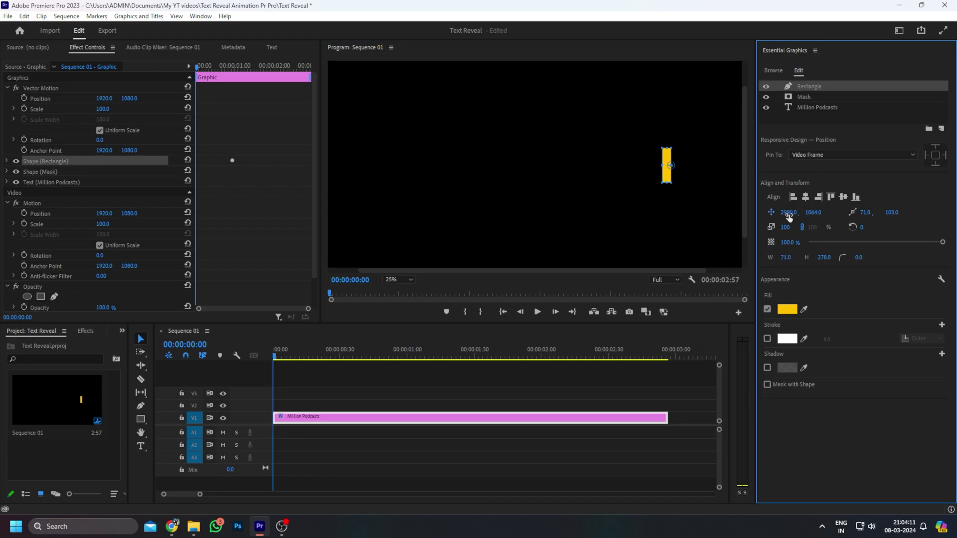
key(ctrl+z)
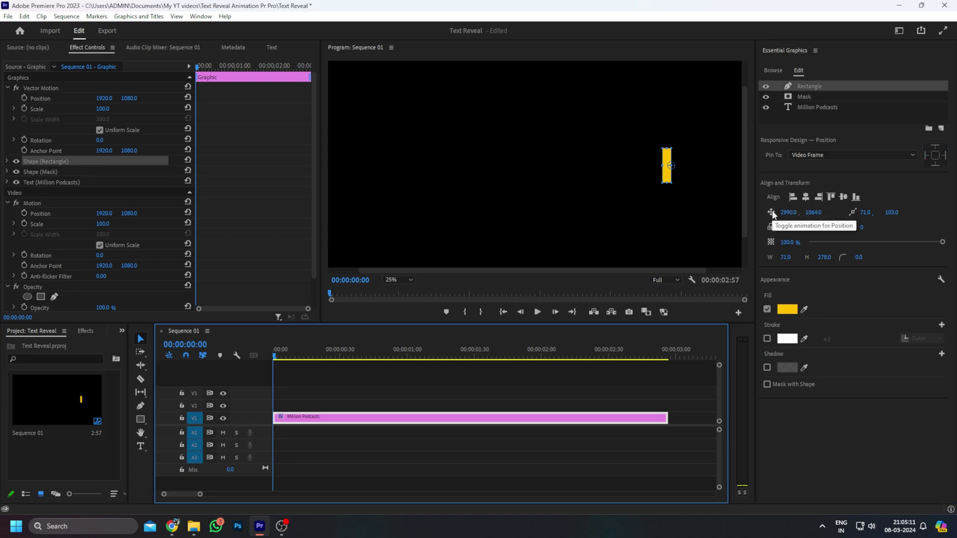
click(772, 213)
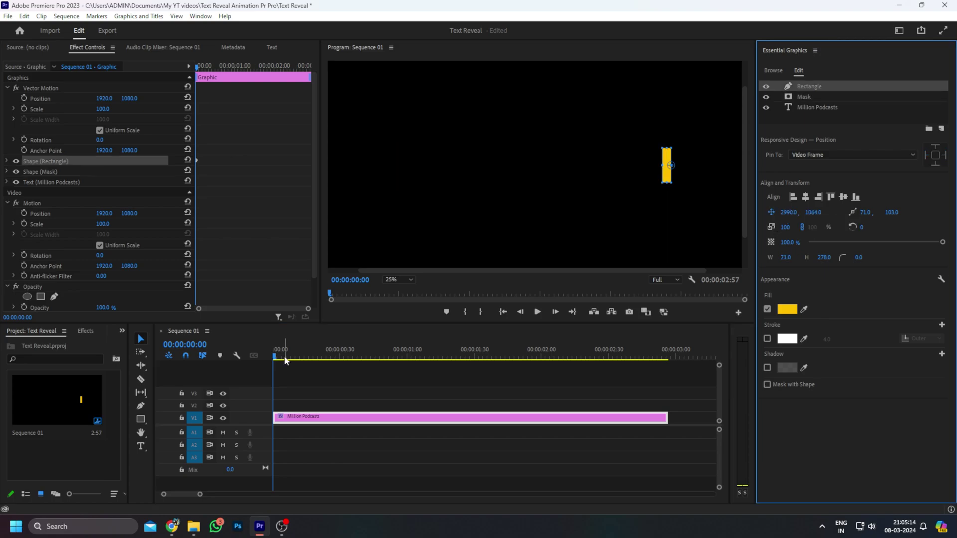
Step: At about 0:57, slide the bar left to X 885 beside the text
click(277, 357)
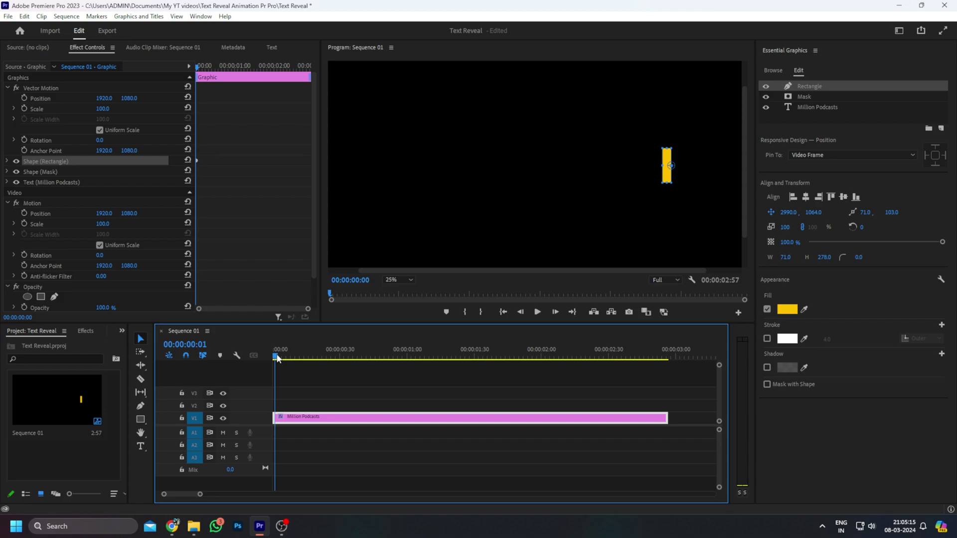
drag(278, 357, 400, 356)
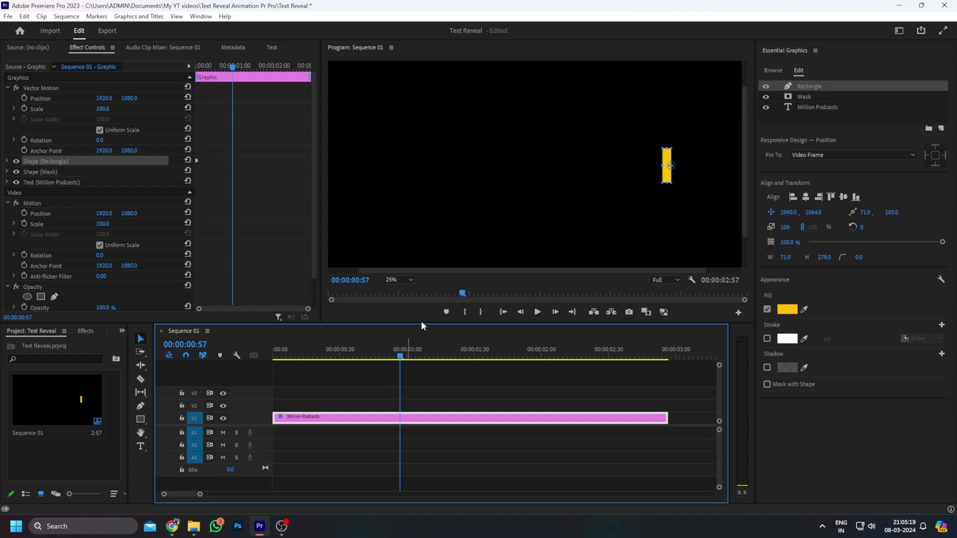
drag(666, 166, 408, 165)
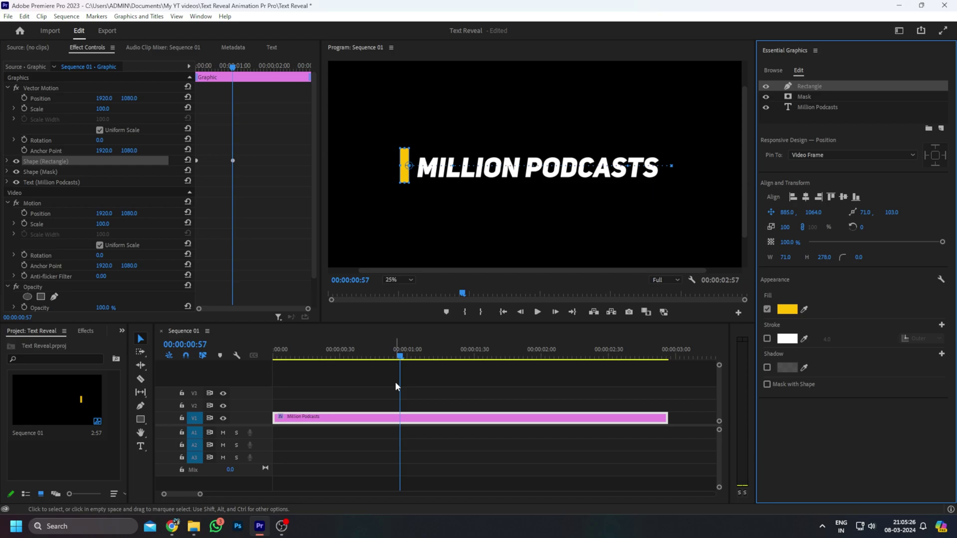
mouse_move(434, 356)
mouse_down()
mouse_move(424, 356)
mouse_move(437, 358)
mouse_up()
click(9, 164)
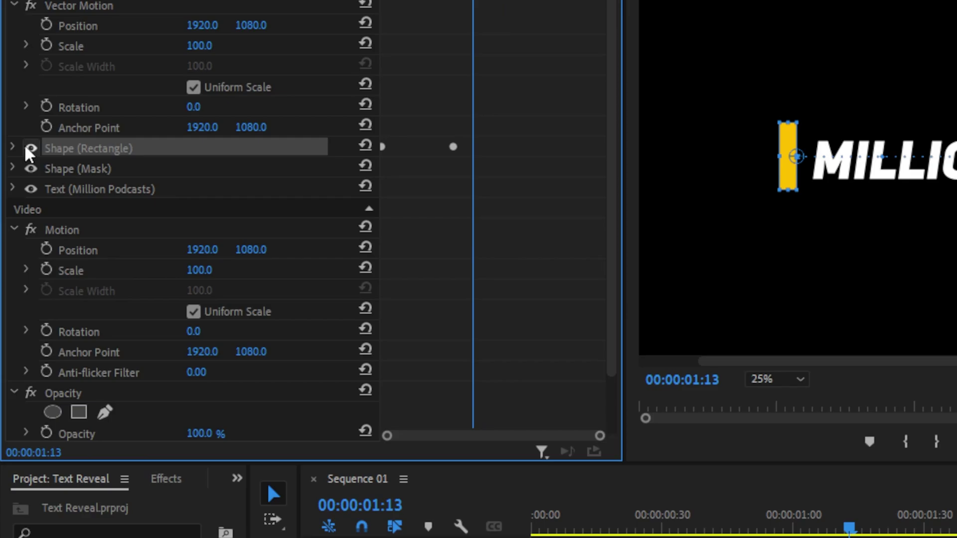
Step: Apply Ease Out interpolation to the bar's second Position keyframe and preview it
click(25, 148)
right_click(451, 166)
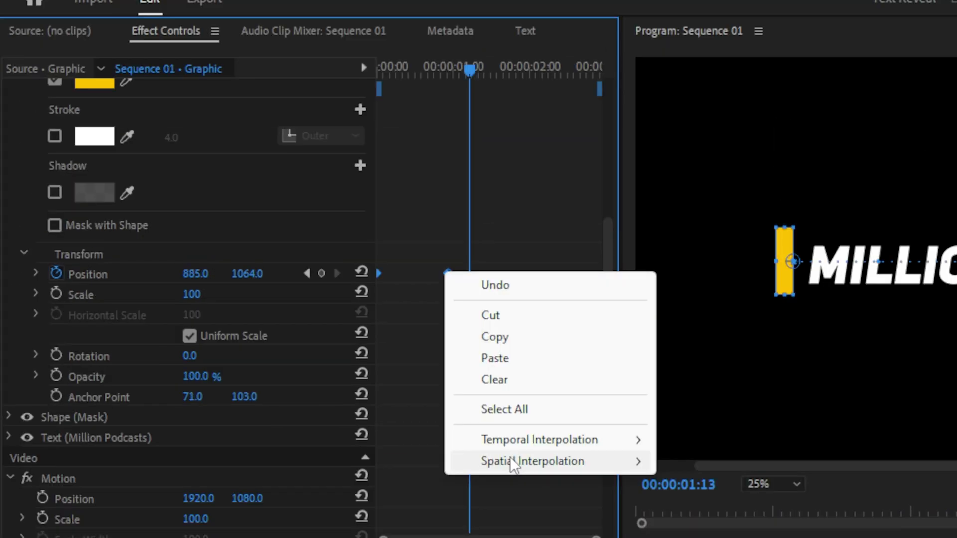
mouse_move(548, 439)
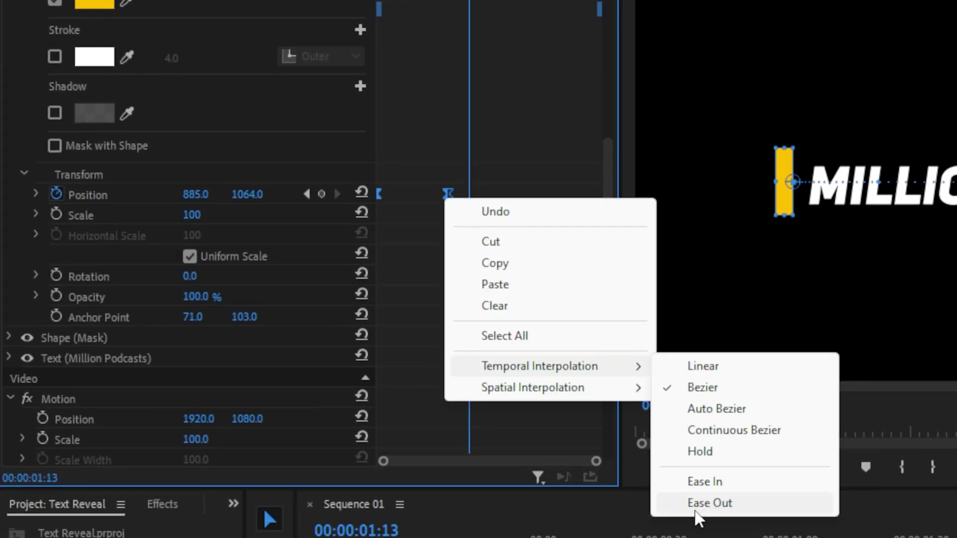
click(705, 537)
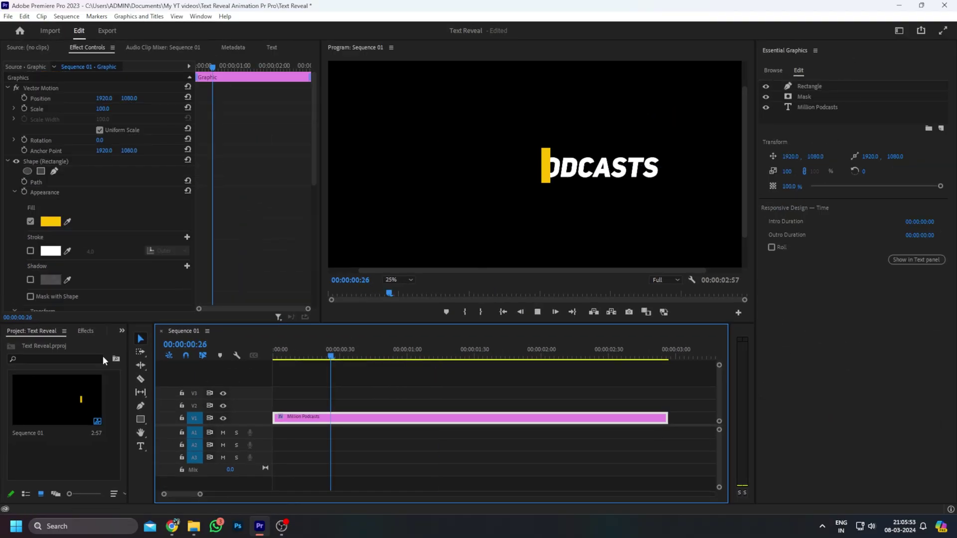
key(space)
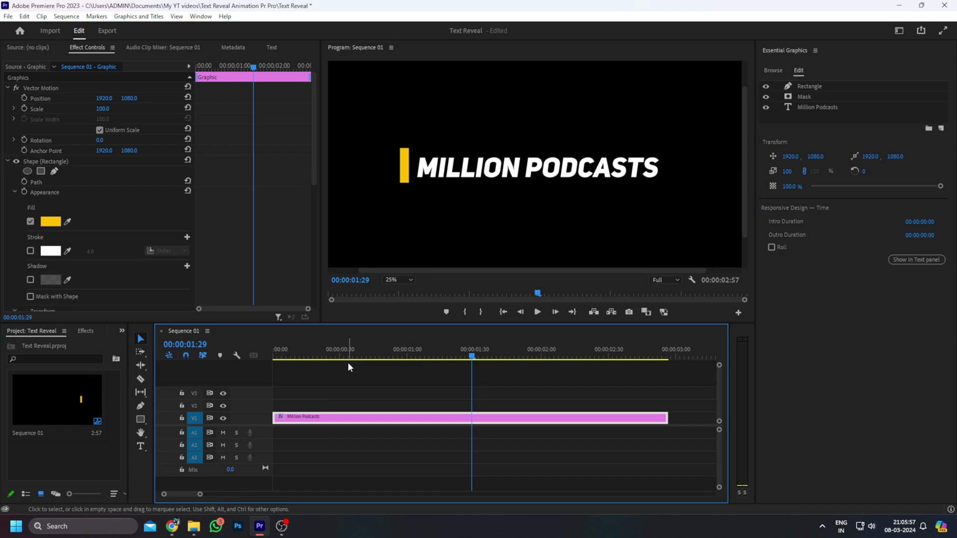
key(Up)
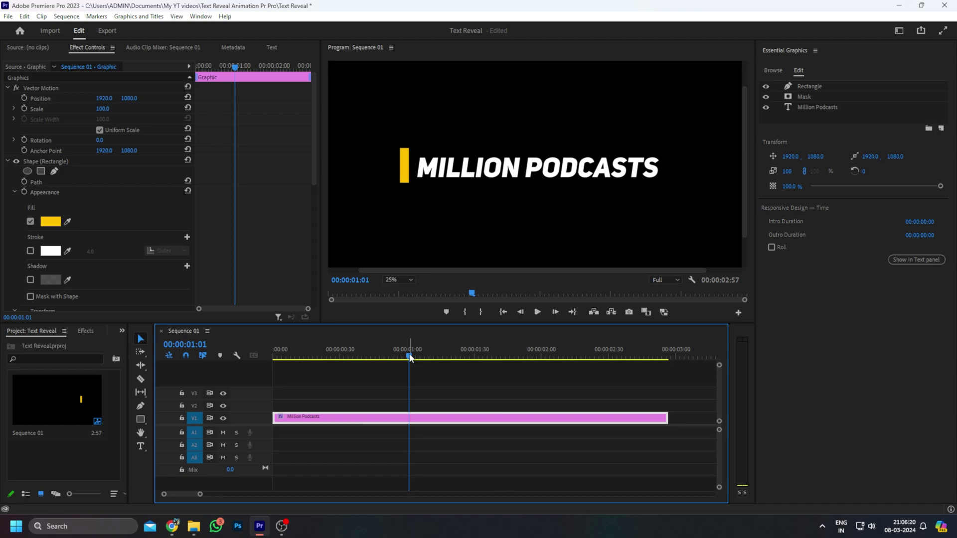
Step: Add a Position keyframe at 01:18 holding the bar in place
drag(409, 357, 158, 362)
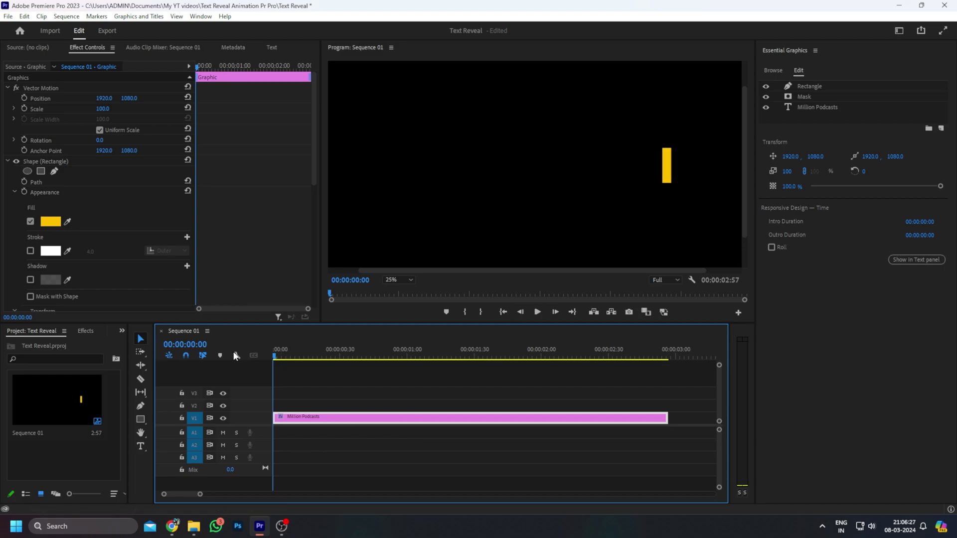
key(space)
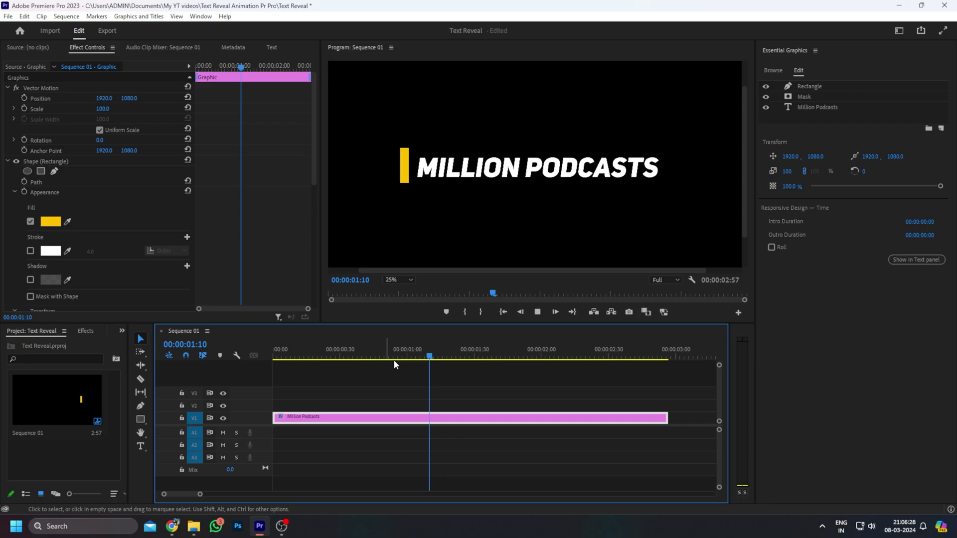
click(447, 357)
scroll(100, 189, down, 5)
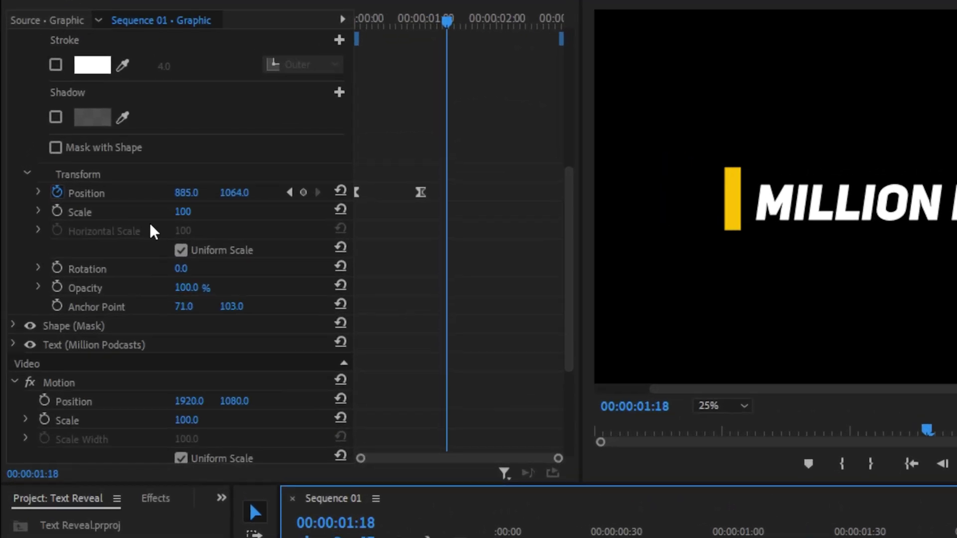
click(303, 192)
Step: Move ahead and push the bar right to 3686, 1064 so it exits
scroll(304, 195, down, 1)
key(shift+Right)
key(shift+Right)
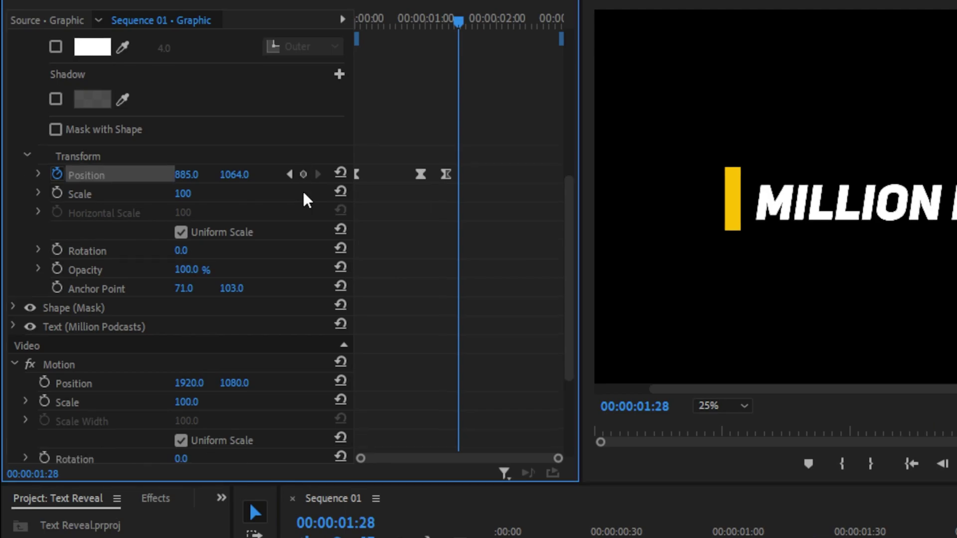
key(shift+Right)
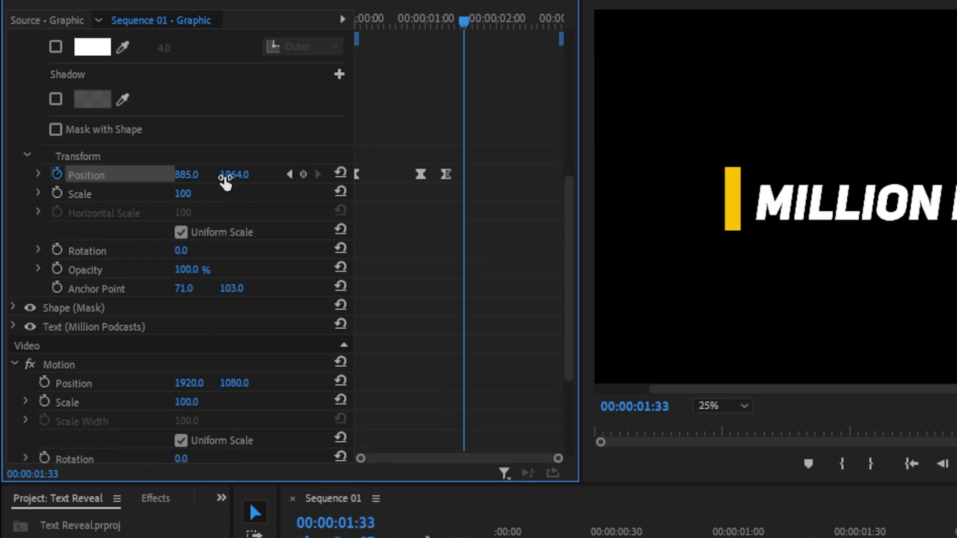
drag(224, 182, 279, 182)
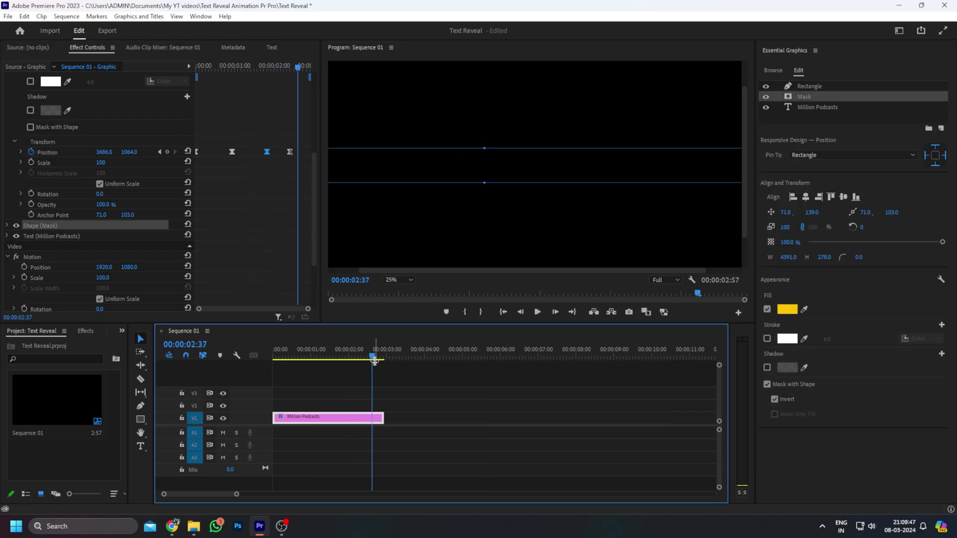
Step: Preview the reveal, then select the Million Podcasts layer at the sequence start
key(Home)
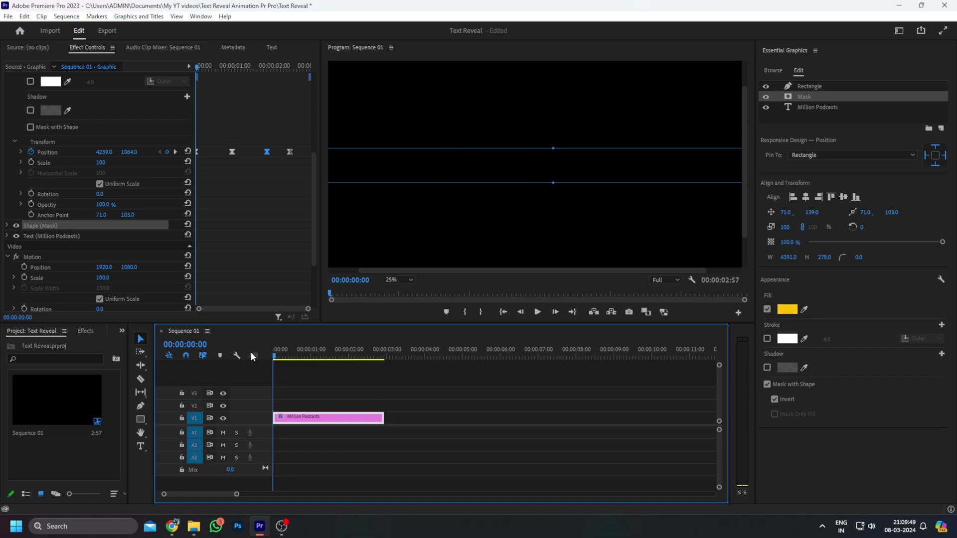
key(space)
key(Home)
click(468, 178)
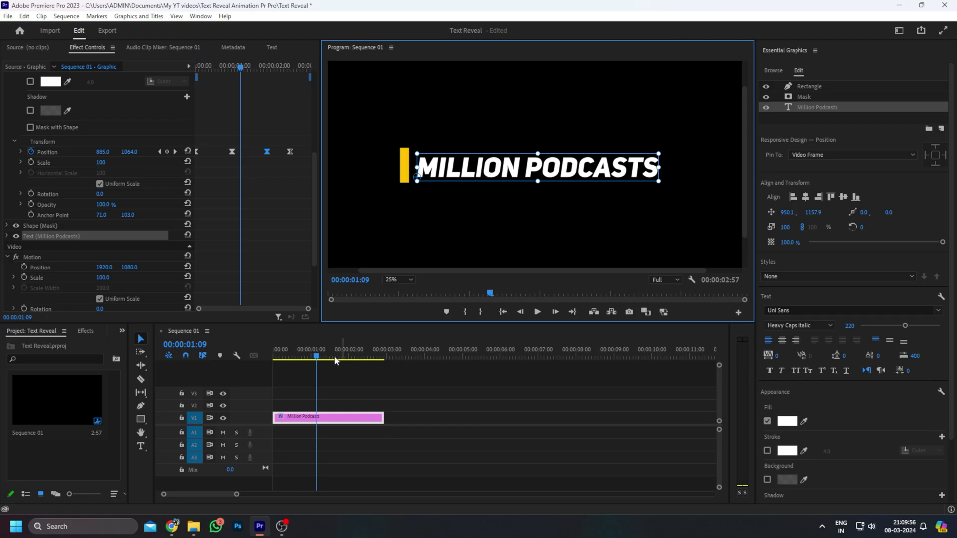
mouse_move(293, 352)
mouse_down()
mouse_move(275, 351)
mouse_move(338, 343)
mouse_up()
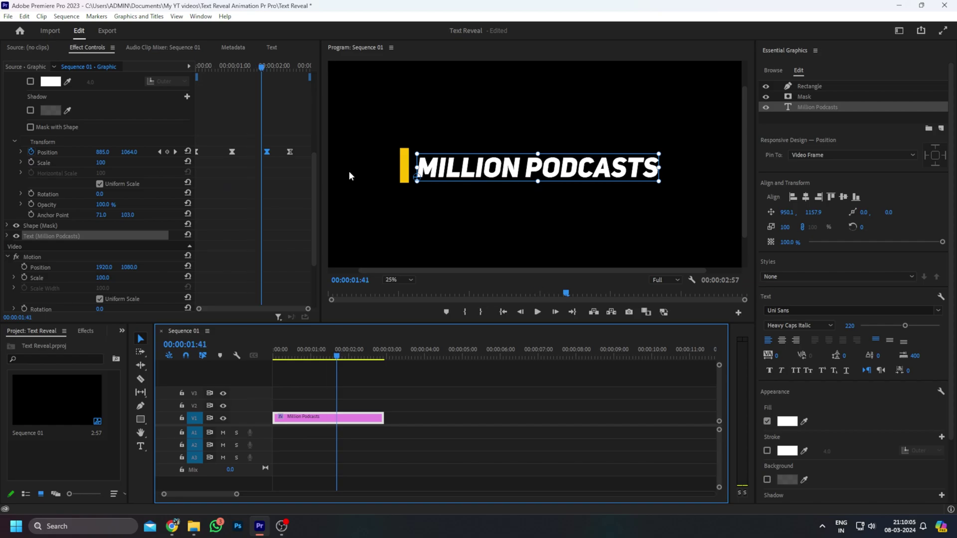
drag(339, 352, 261, 358)
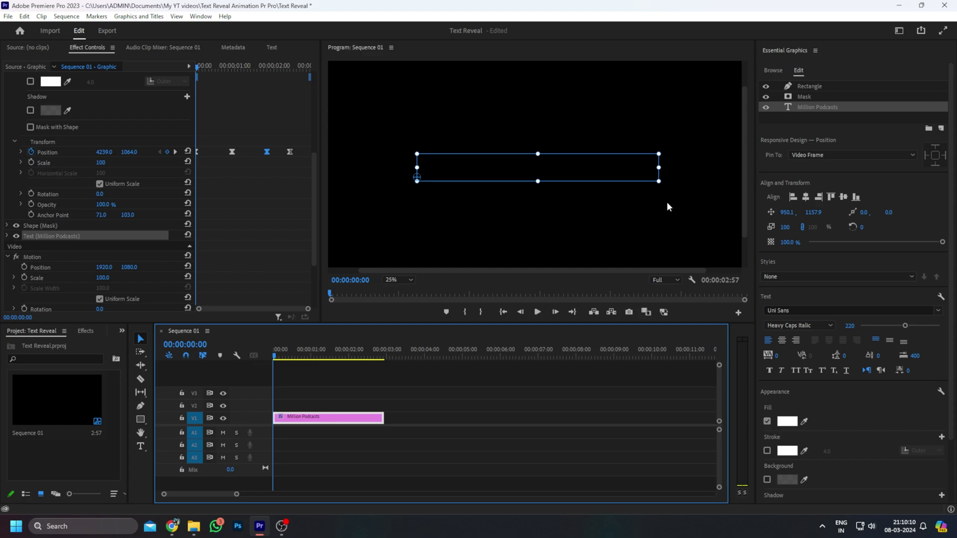
Step: Set the text's starting X Position from 950.1 to 396.1 and replay the slide-in
click(787, 215)
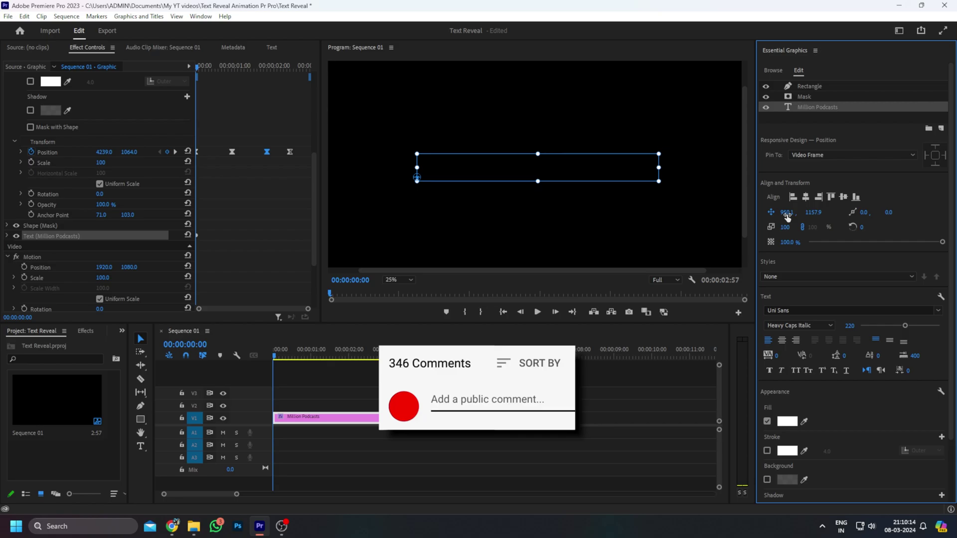
drag(787, 216, 495, 313)
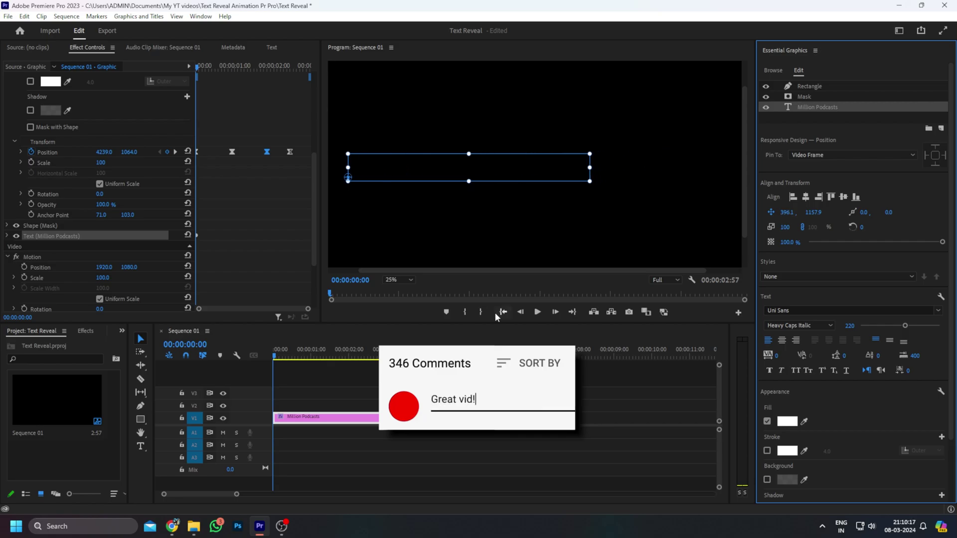
click(275, 351)
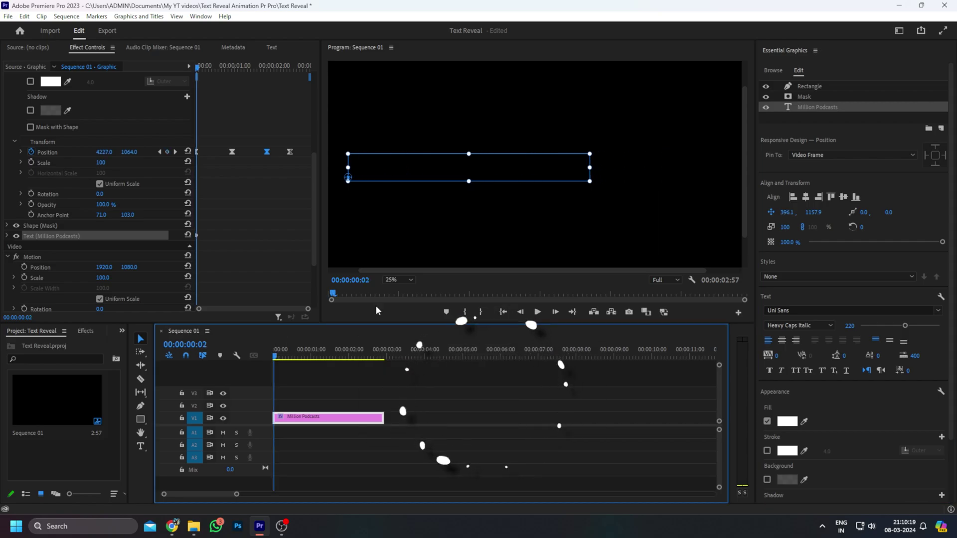
key(space)
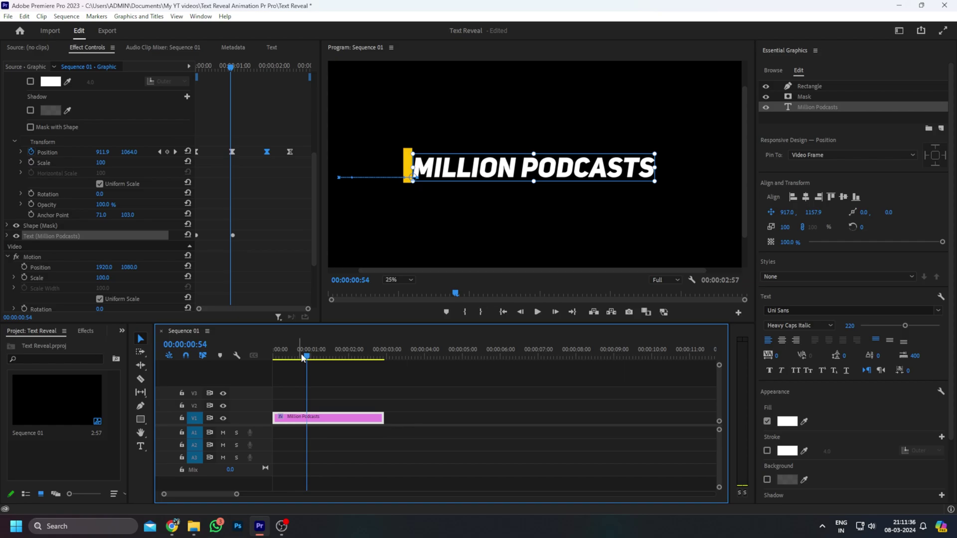
key(Home)
key(space)
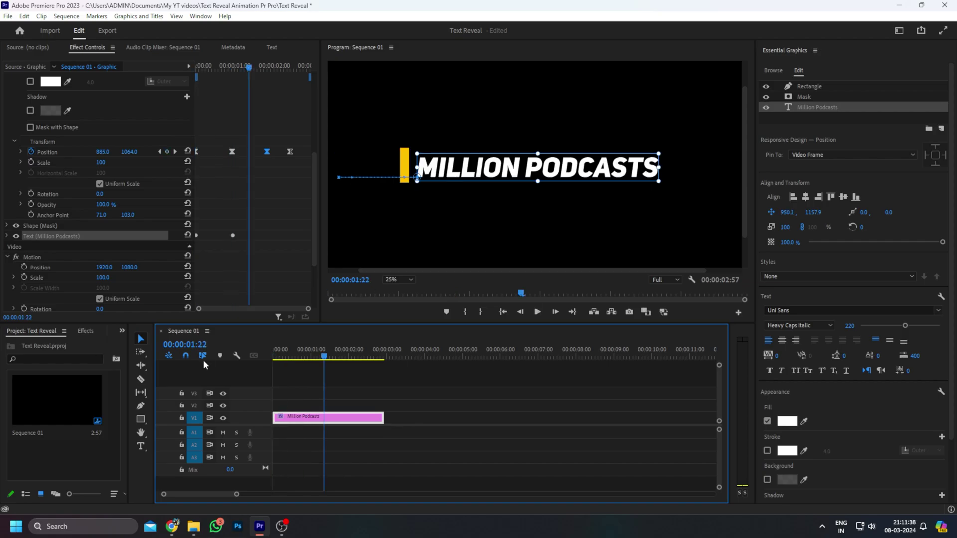
key(Home)
key(space)
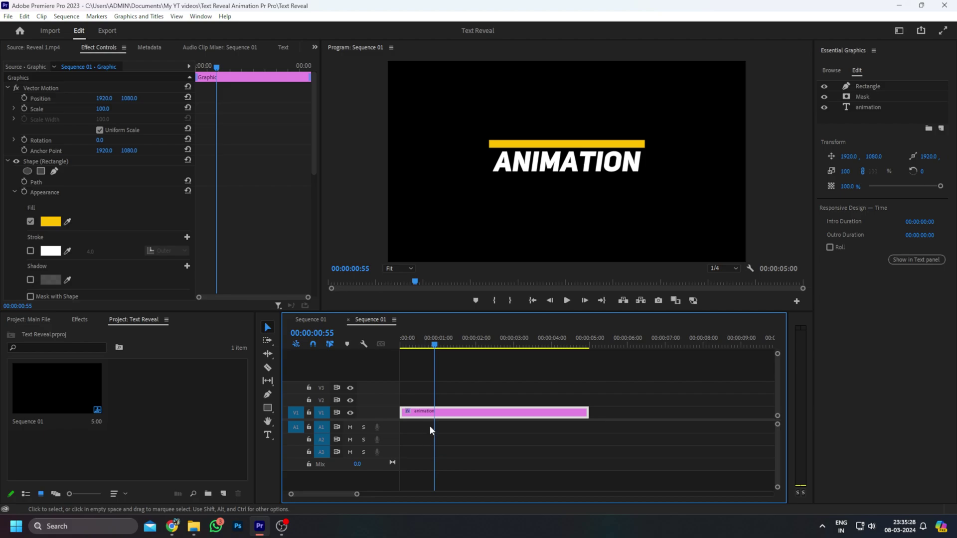
Step: Return the playhead to the start, then park it at 00:00:01:24 with ANIMATION fully revealed
drag(433, 344, 395, 348)
click(452, 344)
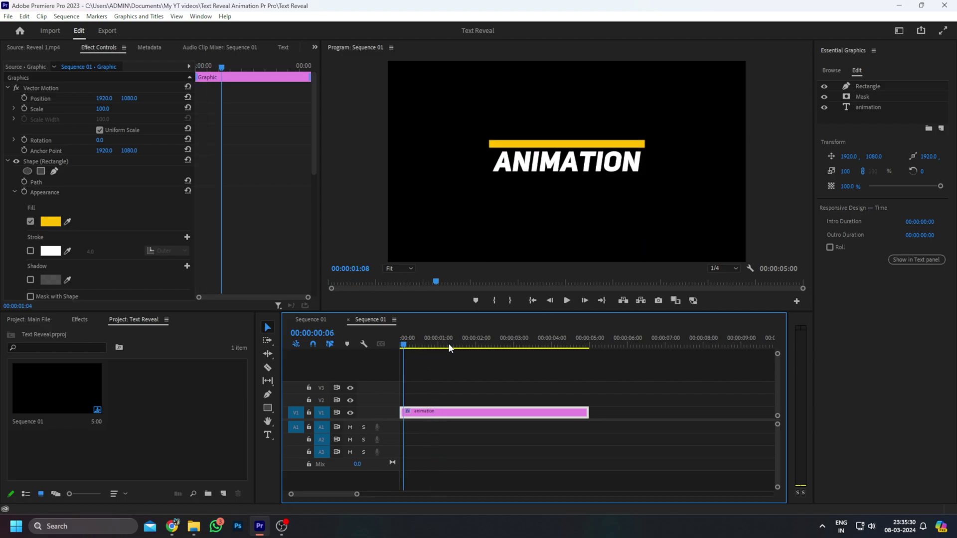
Step: Export the ANIMATION clip as template 'Text Reveal' with the Adobe Fonts warning enabled, accepting the compatibility warning
right_click(441, 412)
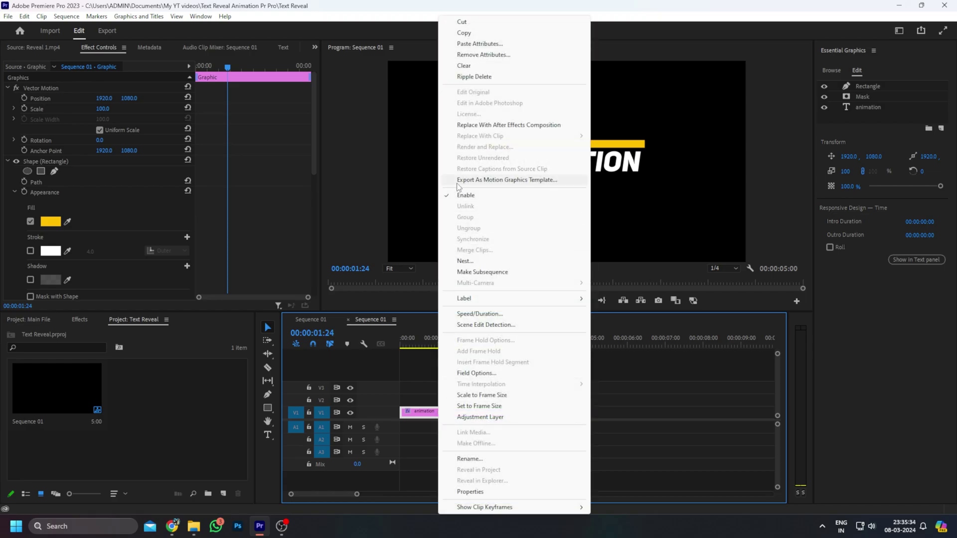
click(522, 180)
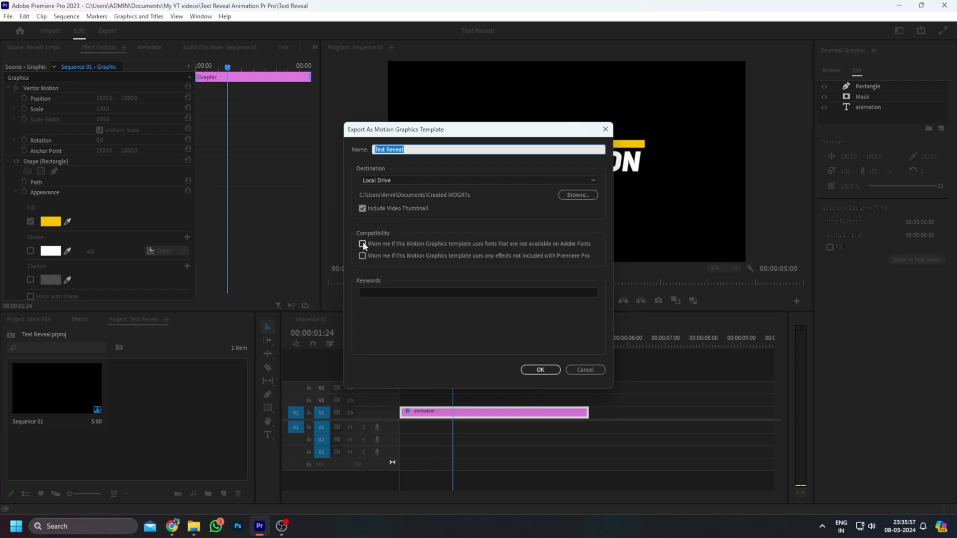
click(363, 243)
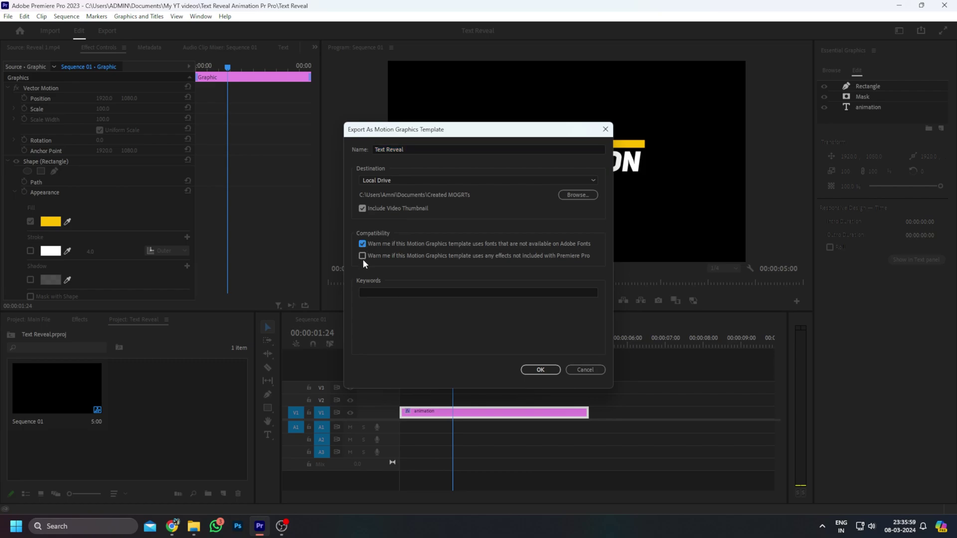
click(543, 370)
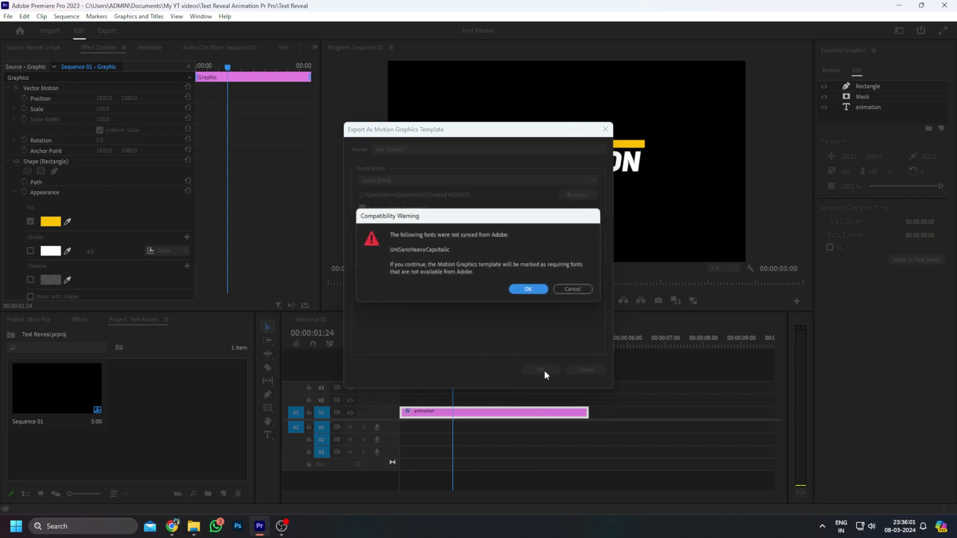
click(527, 291)
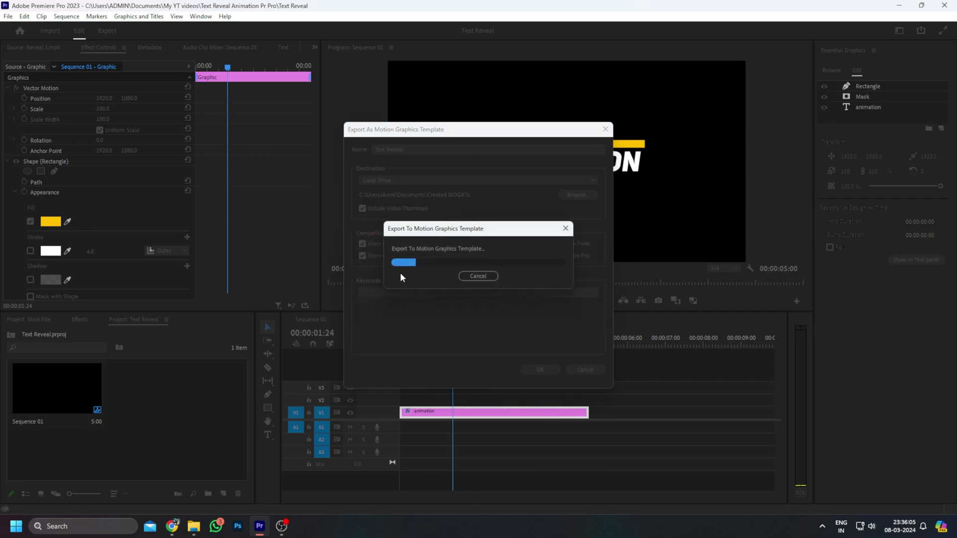